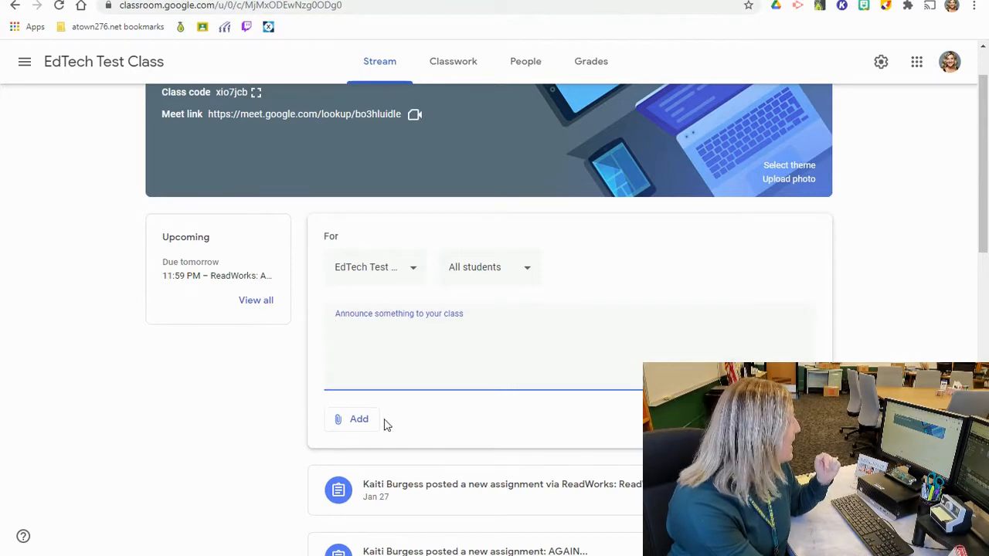
# - Browse the Screencastify folder in My Drive from the announcement's Google Drive attachment picker, and close the picker without inserting a file
pyautogui.click(352, 421)
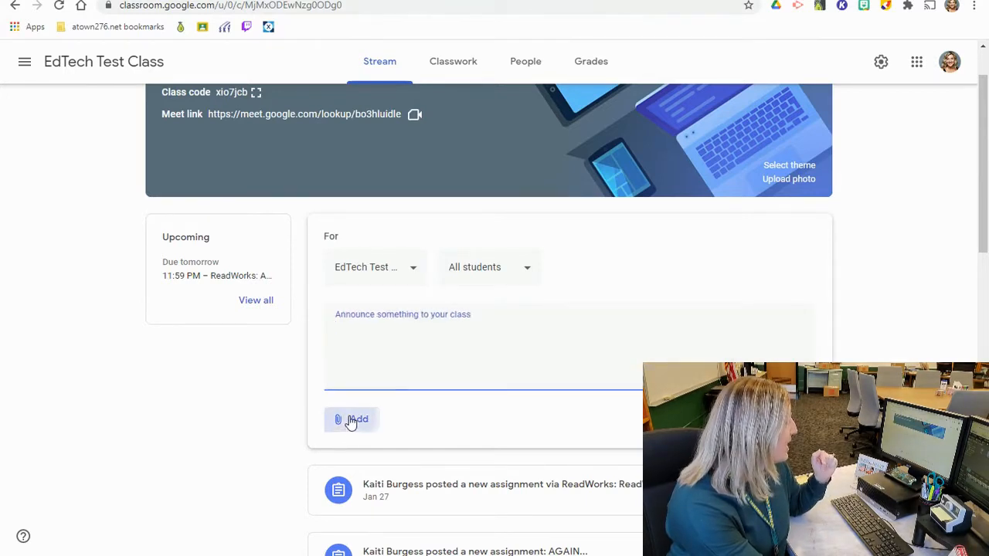
pyautogui.click(366, 456)
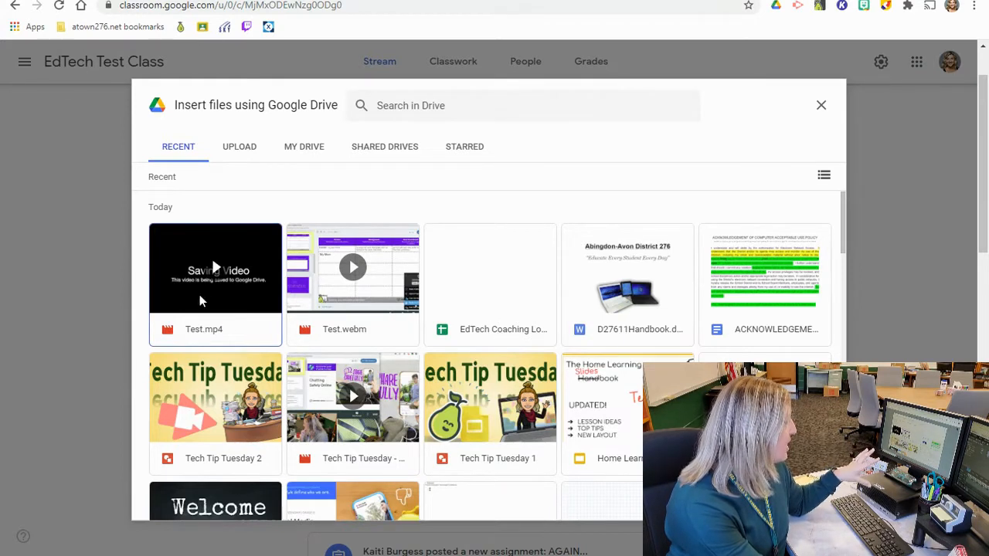
pyautogui.click(365, 329)
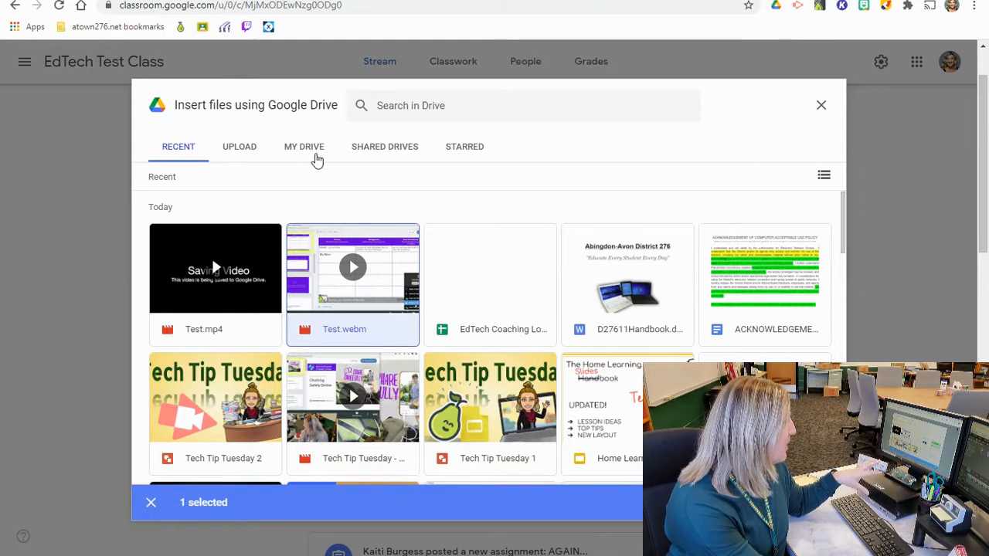
pyautogui.click(306, 147)
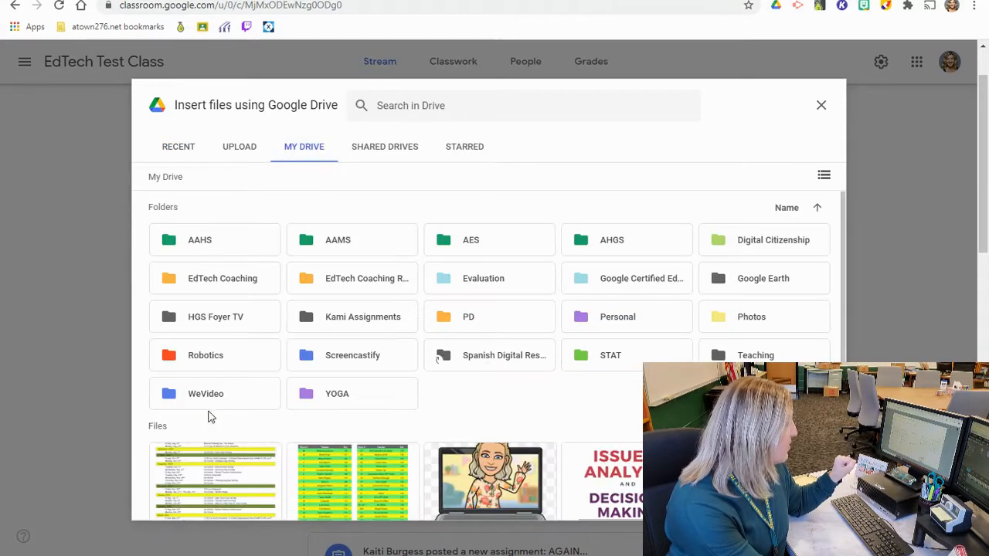
pyautogui.doubleClick(362, 356)
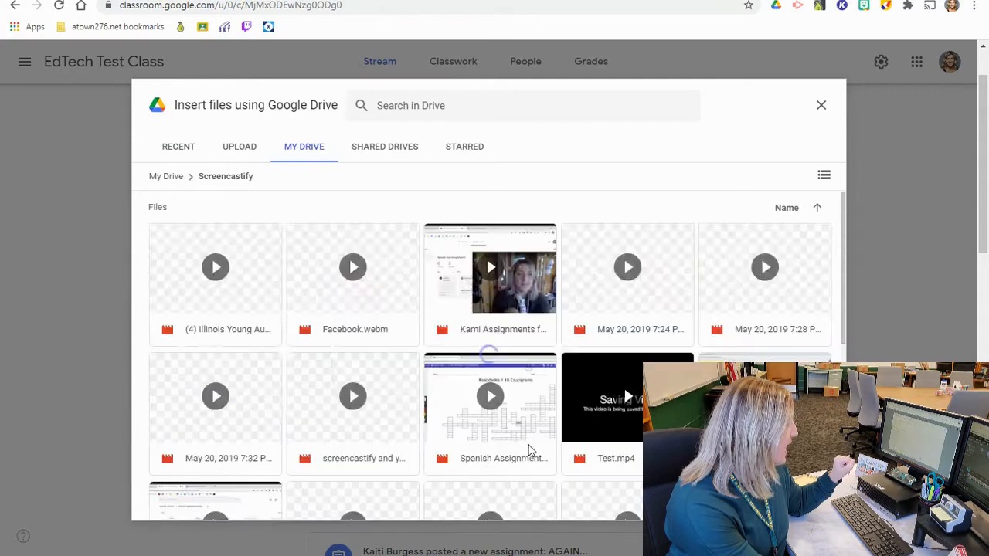
pyautogui.scroll(-5, 584, 375)
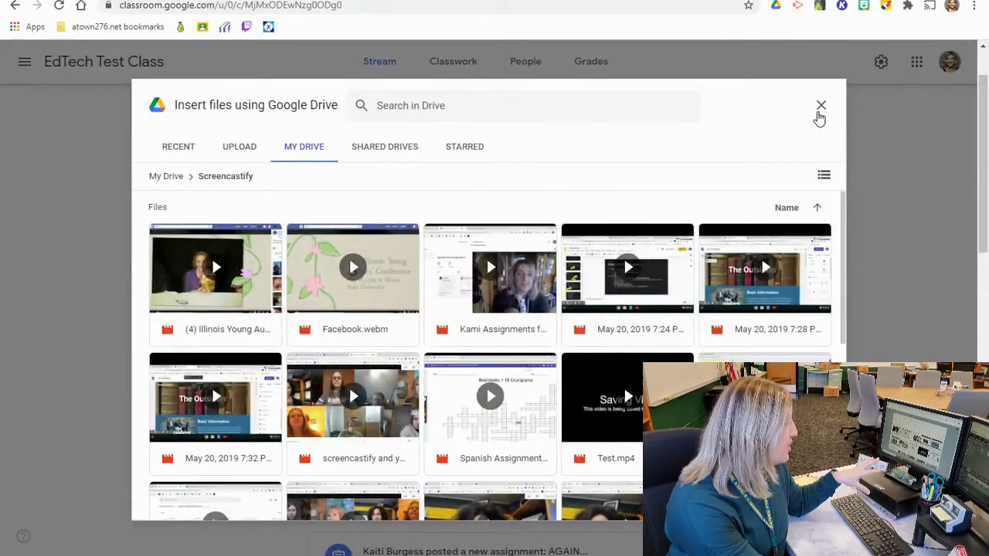
pyautogui.click(821, 106)
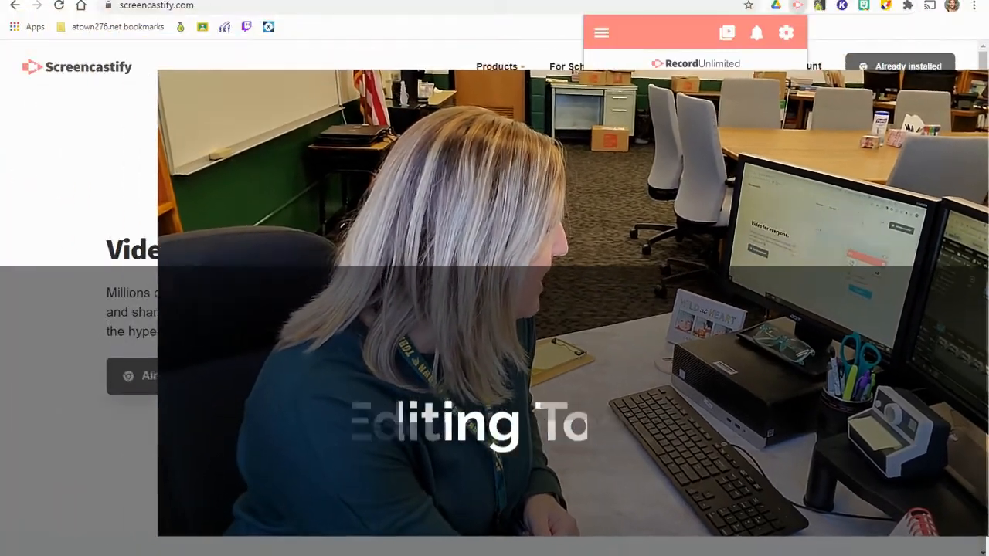
# - Open the 06:21 "Test" recording from My Recordings in the Screencastify extension
pyautogui.click(604, 37)
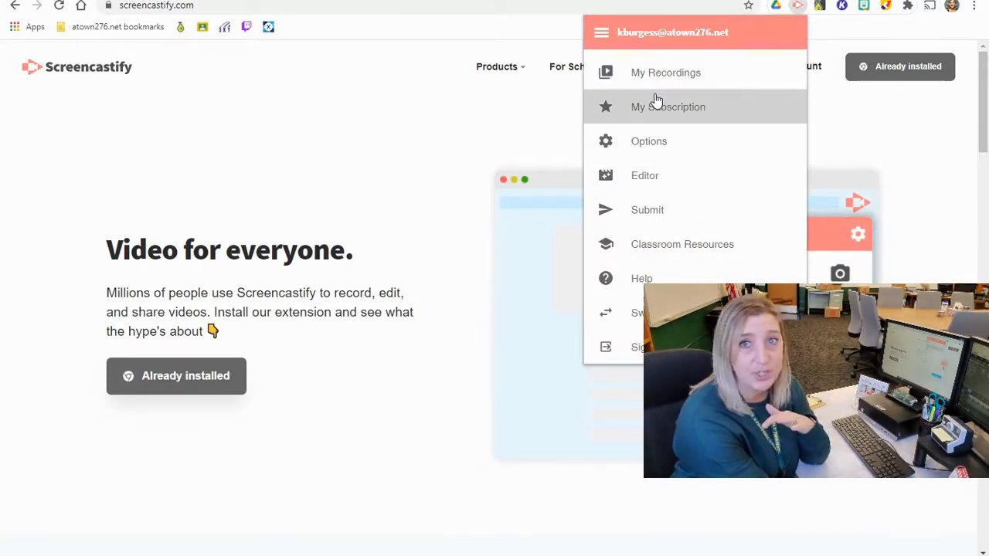
pyautogui.click(656, 82)
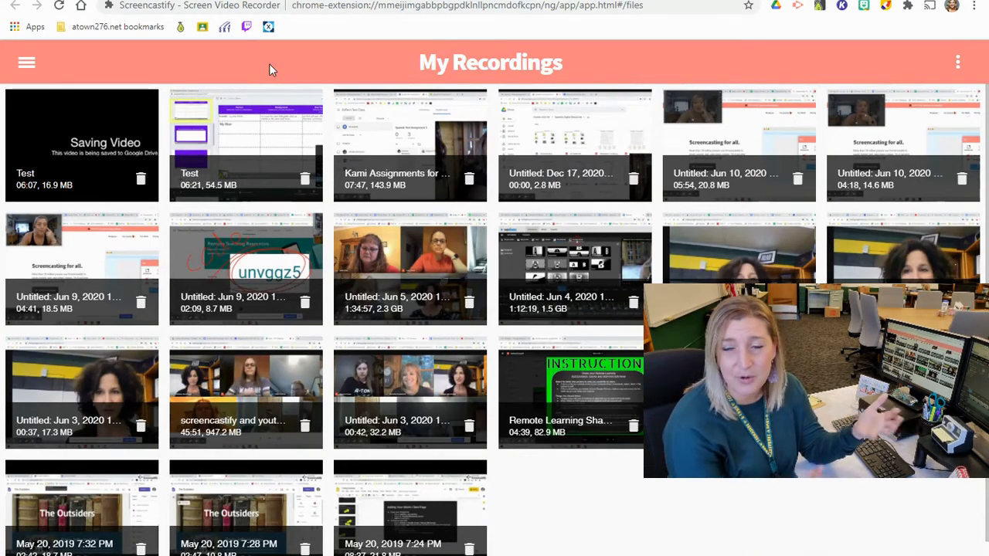
pyautogui.click(270, 136)
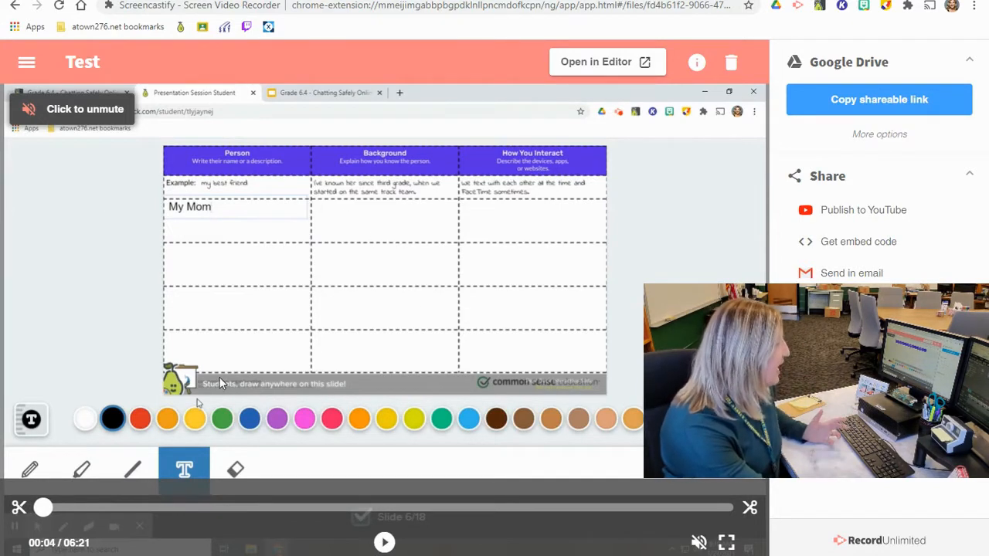
# - Try trimming the Test recording to start at 00:12 and end at 06:12, and discard the trim
pyautogui.click(18, 509)
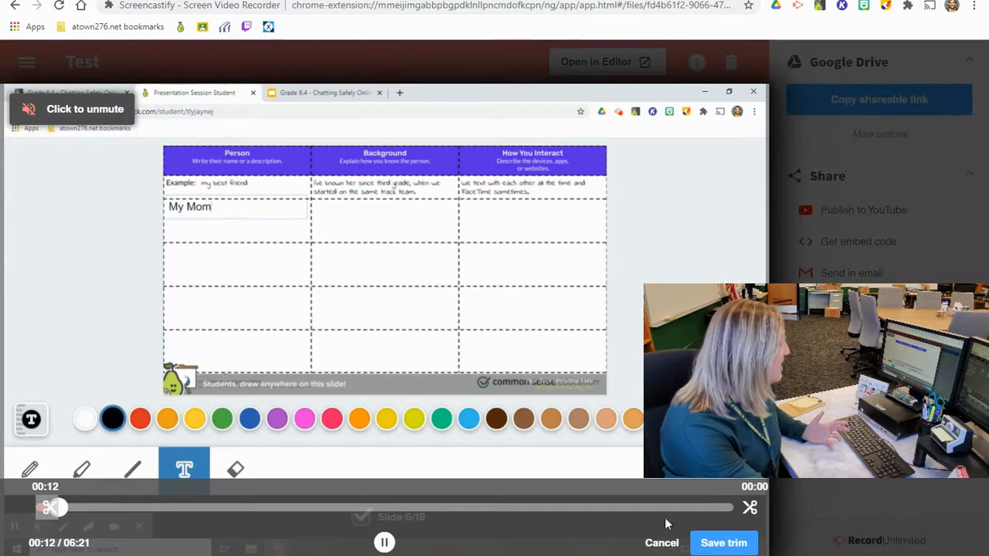
pyautogui.moveTo(749, 510); pyautogui.dragTo(722, 508)
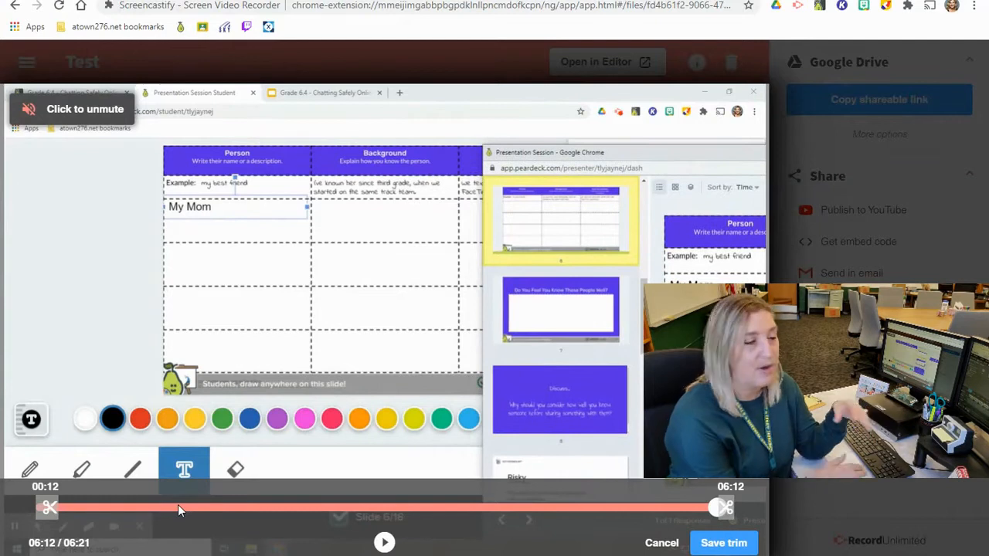
pyautogui.click(661, 544)
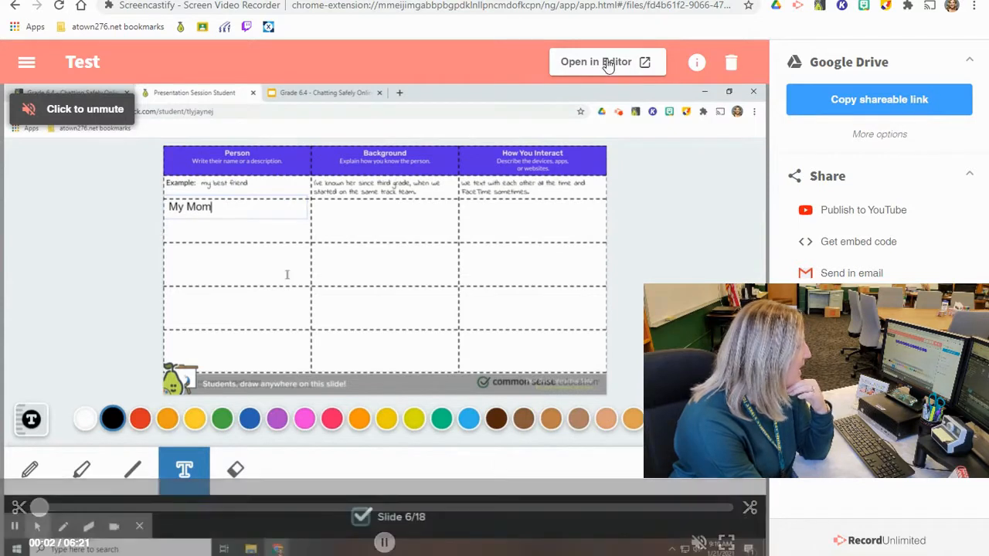
# - Open the Test recording in the editor and split its clip at 01:32
pyautogui.click(607, 64)
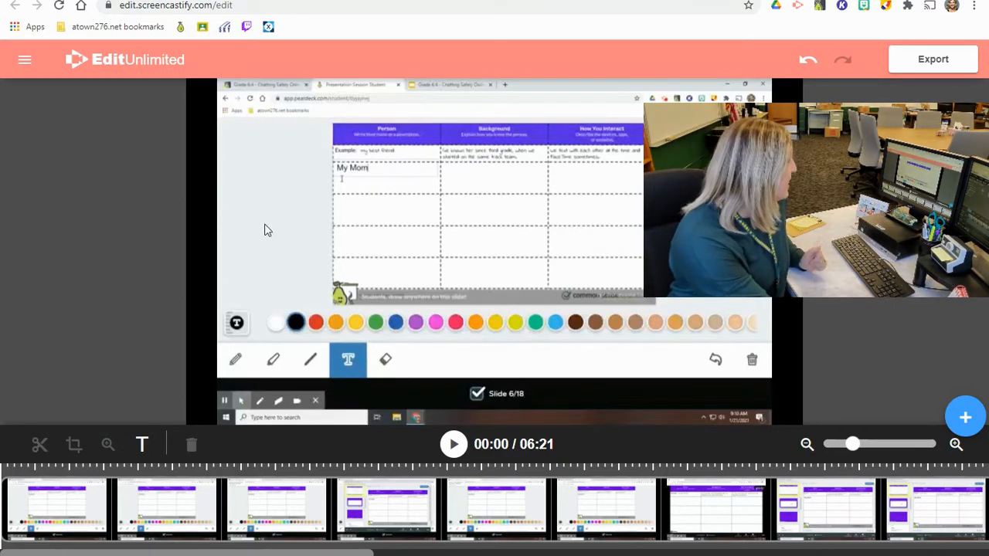
pyautogui.click(255, 504)
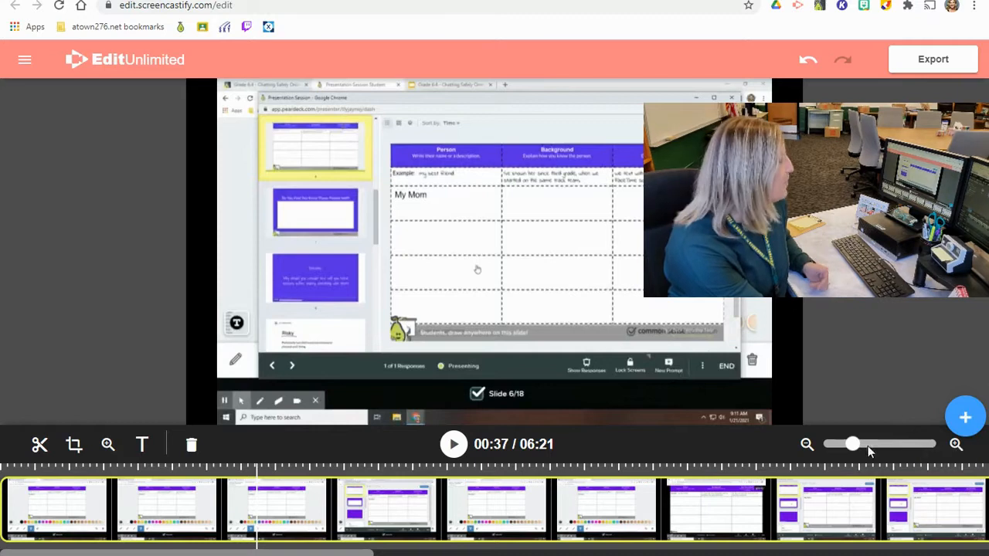
pyautogui.moveTo(852, 444); pyautogui.dragTo(828, 444)
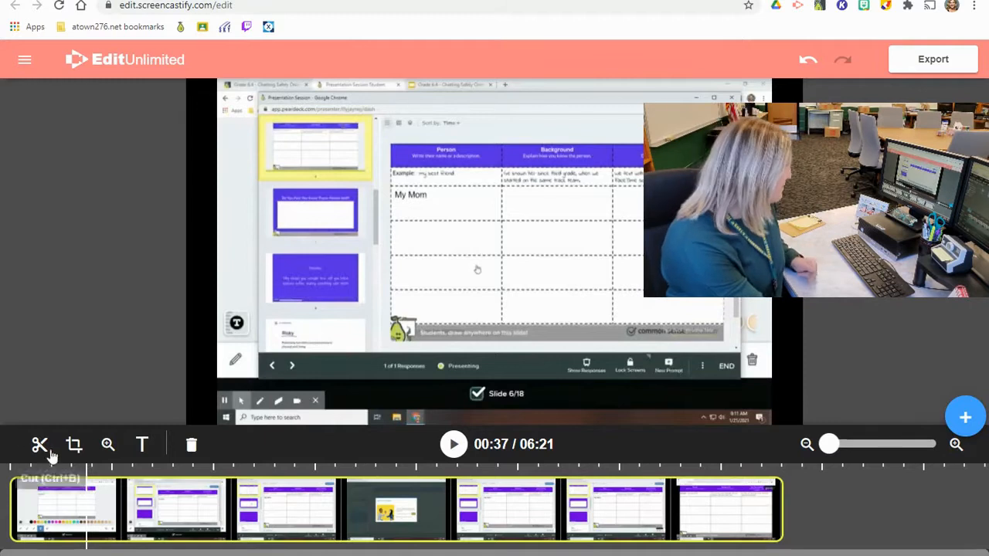
pyautogui.click(152, 480)
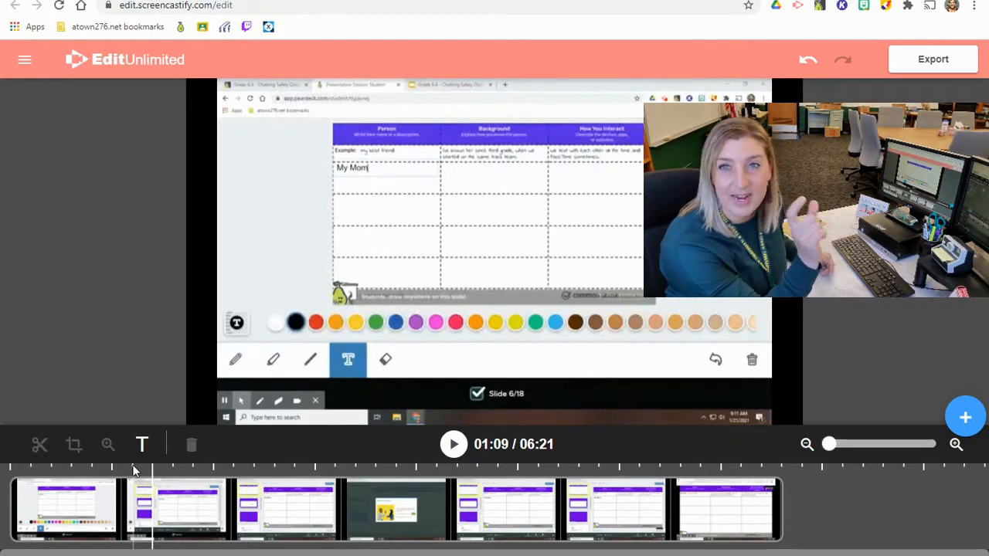
pyautogui.click(186, 515)
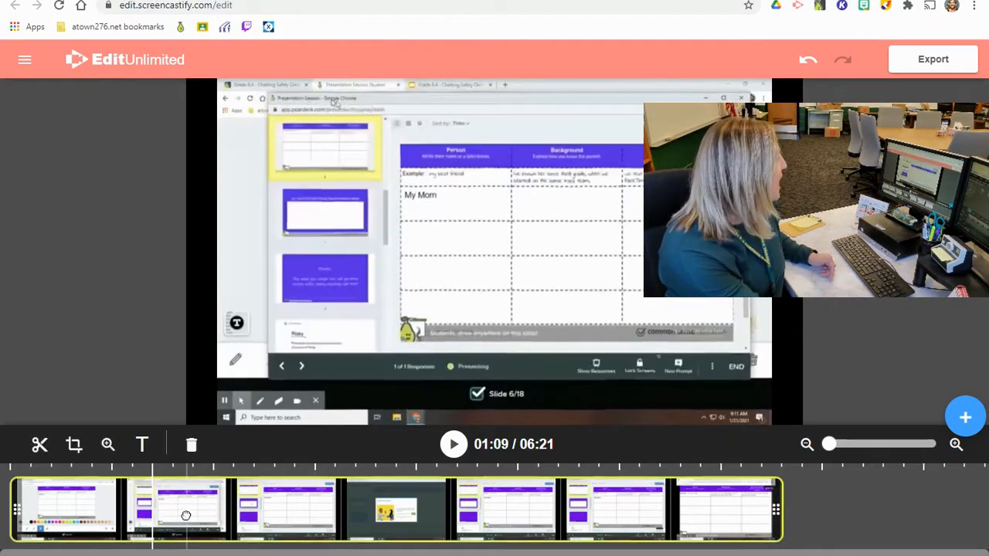
pyautogui.click(198, 515)
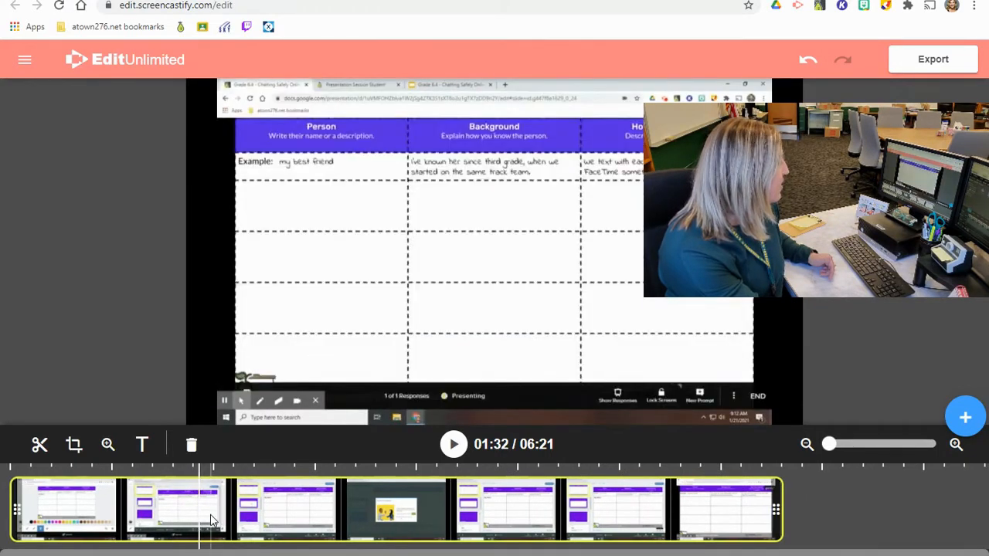
pyautogui.click(39, 447)
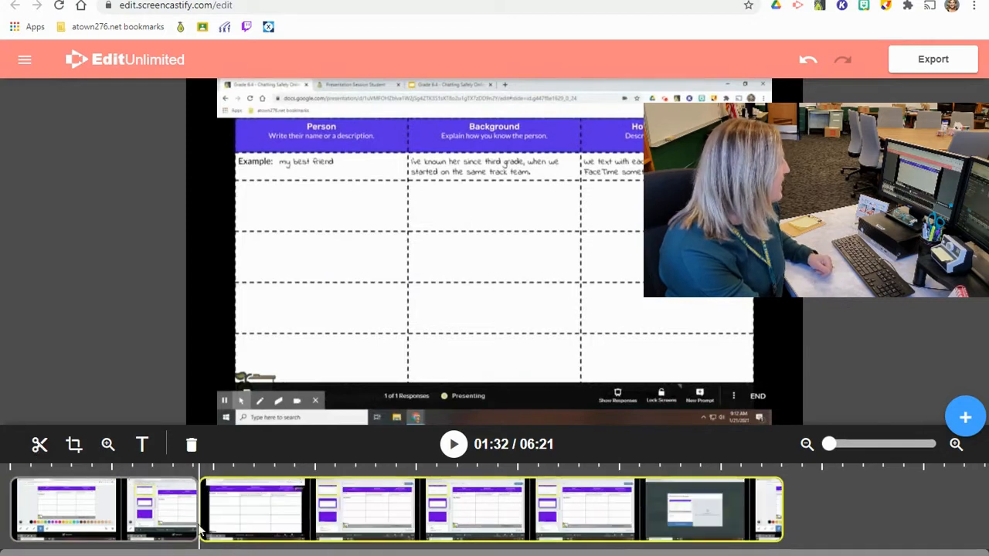
# - Split the second clip at 01:58 and delete the short segment between 01:32 and 01:58
pyautogui.click(249, 476)
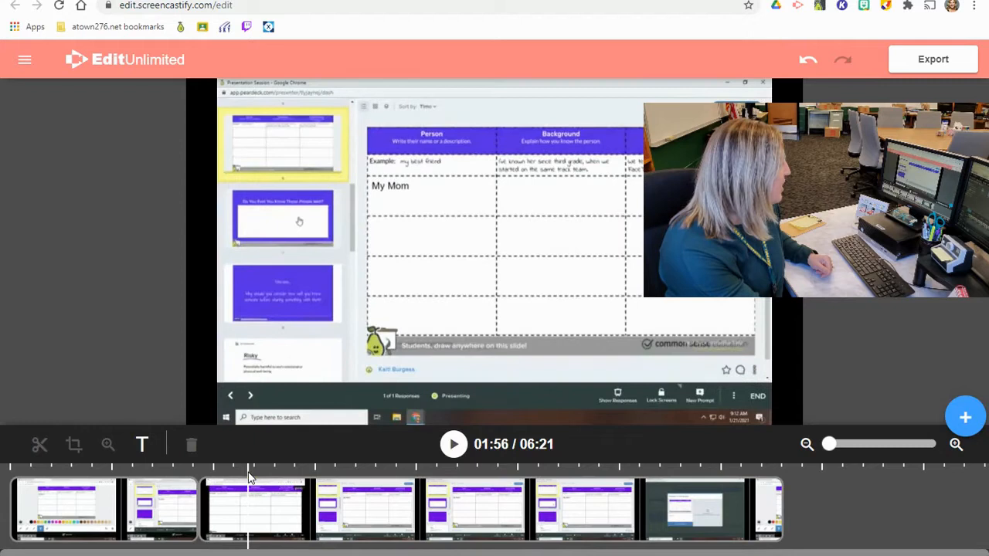
pyautogui.click(254, 519)
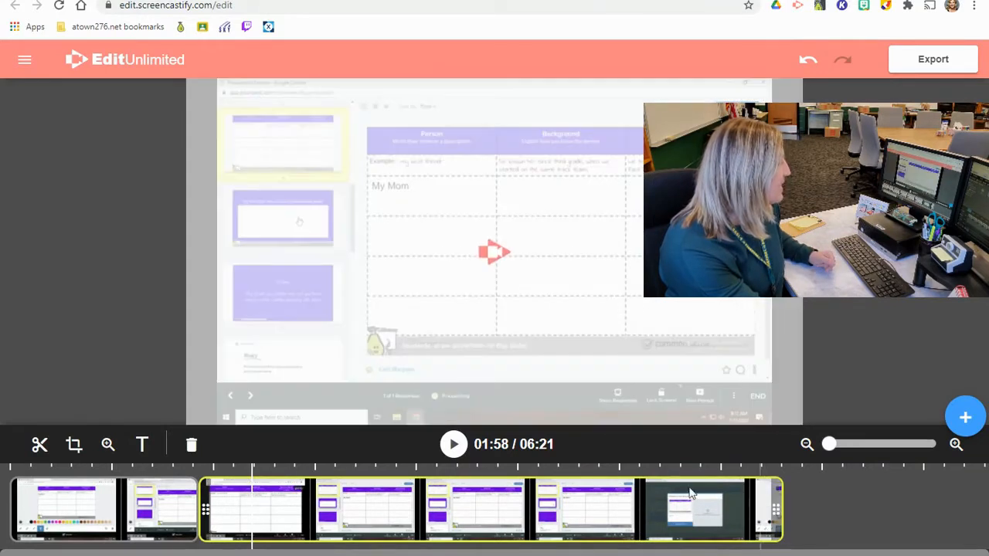
pyautogui.click(39, 445)
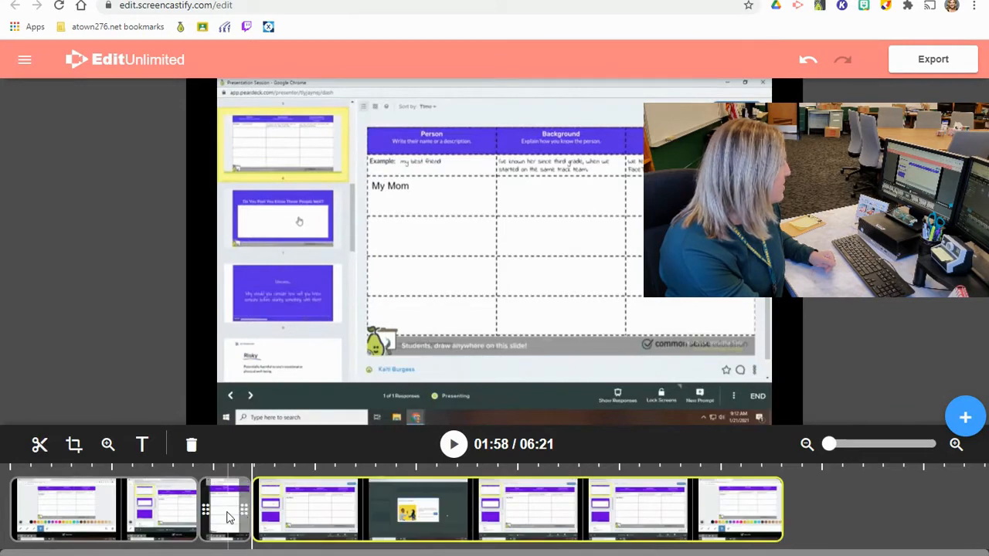
pyautogui.click(226, 483)
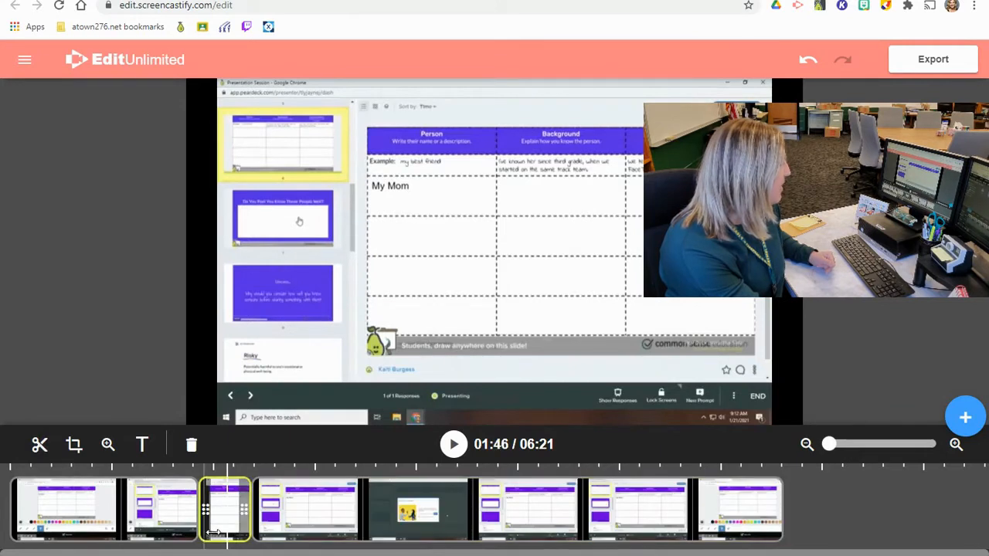
pyautogui.click(192, 446)
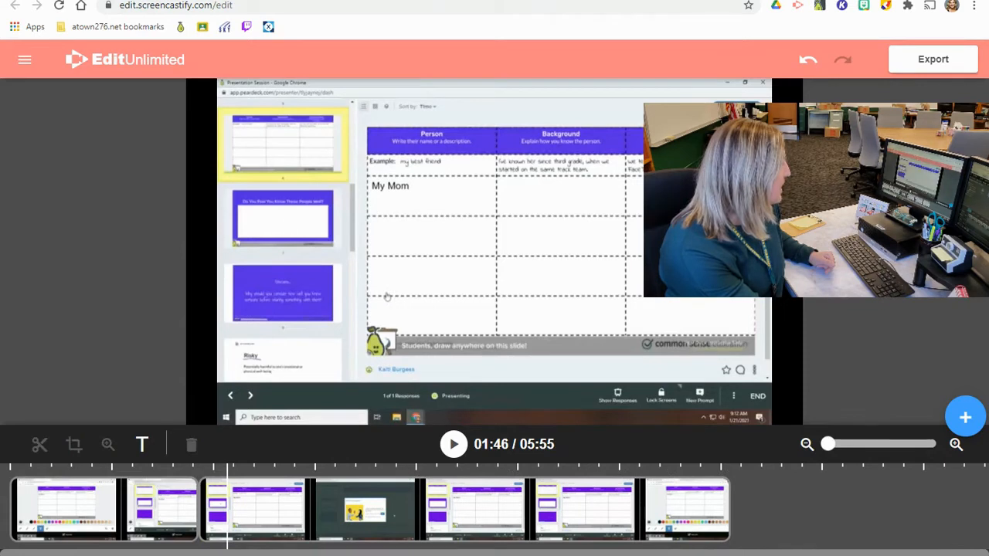
# - Crop the first clip to the browser window, leaving out the black side borders and most of the Windows taskbar
pyautogui.click(56, 506)
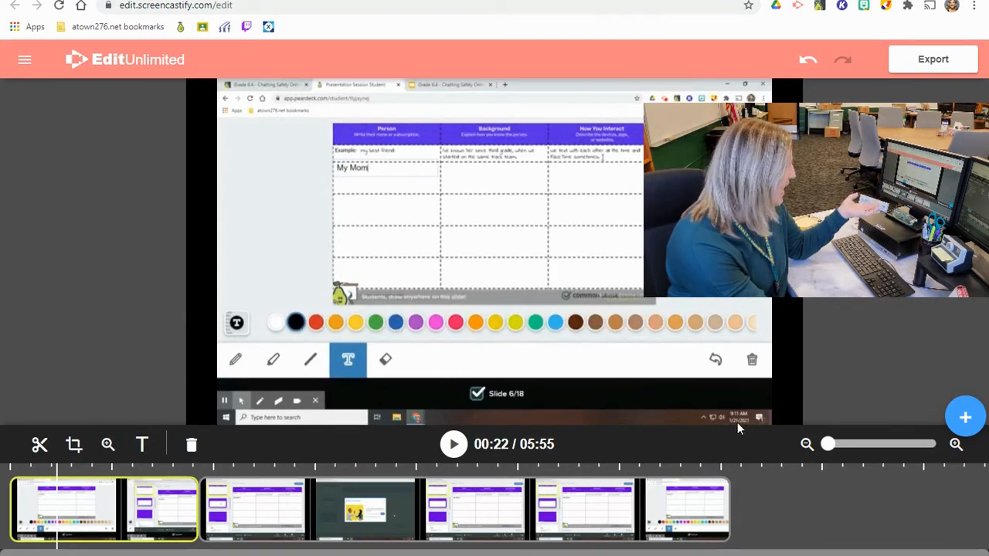
pyautogui.click(72, 448)
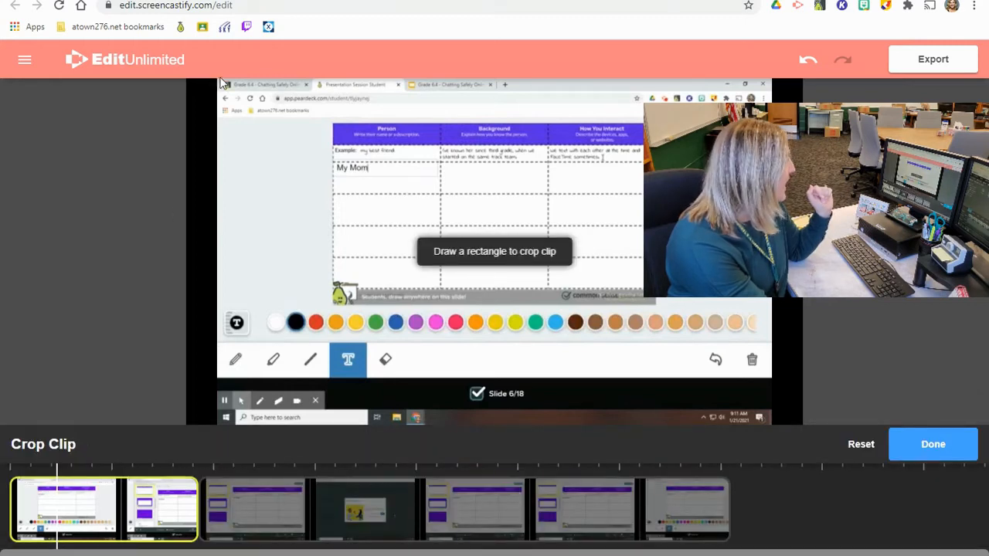
pyautogui.moveTo(222, 85); pyautogui.dragTo(809, 417)
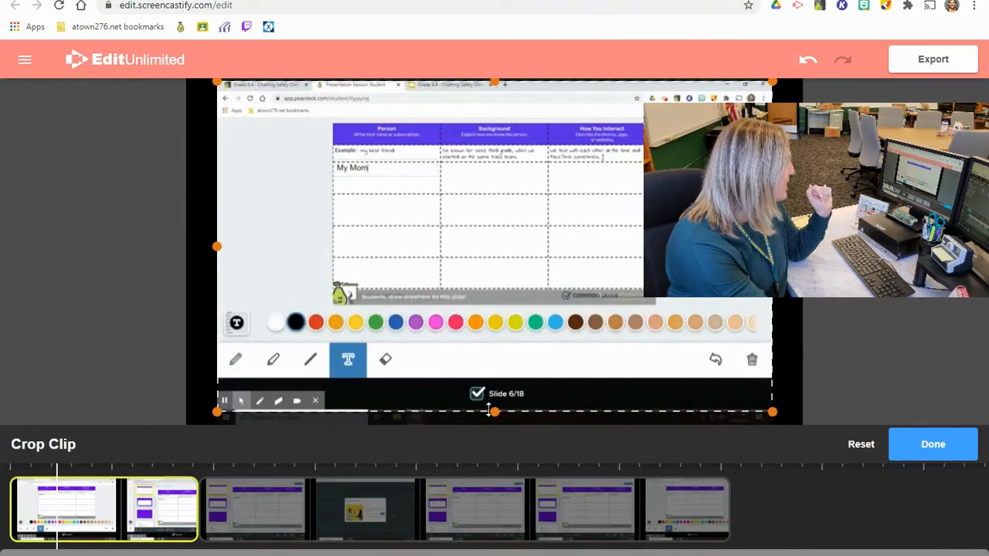
pyautogui.click(923, 446)
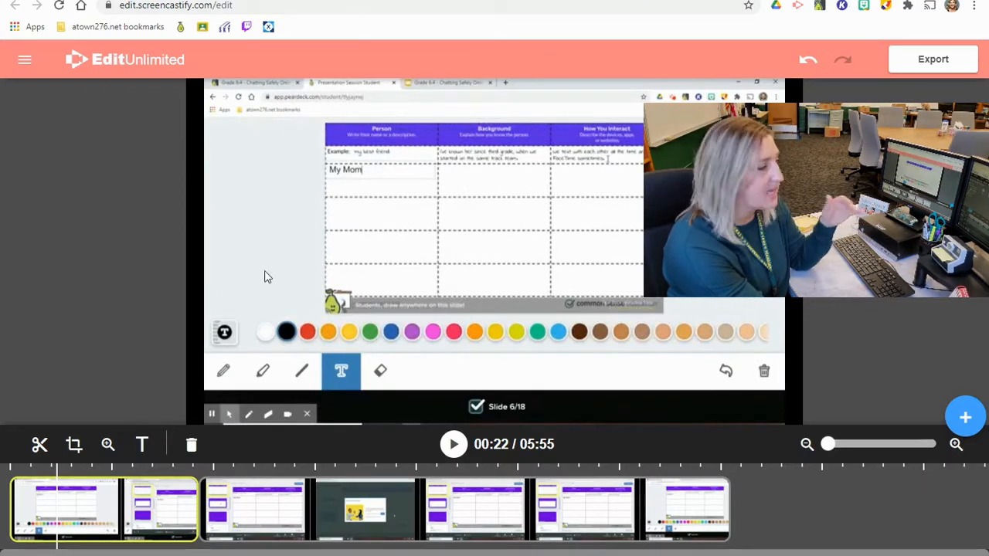
# - Add a zoom to the first clip at 00:22 framing the whole Person/Background/How You Interact table, and play it back
pyautogui.click(106, 447)
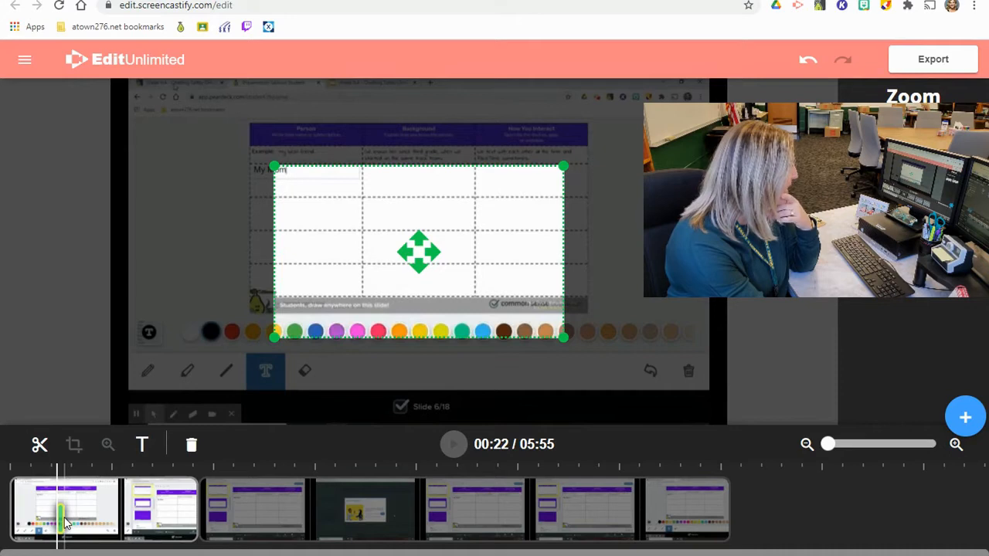
pyautogui.moveTo(409, 292); pyautogui.dragTo(412, 233)
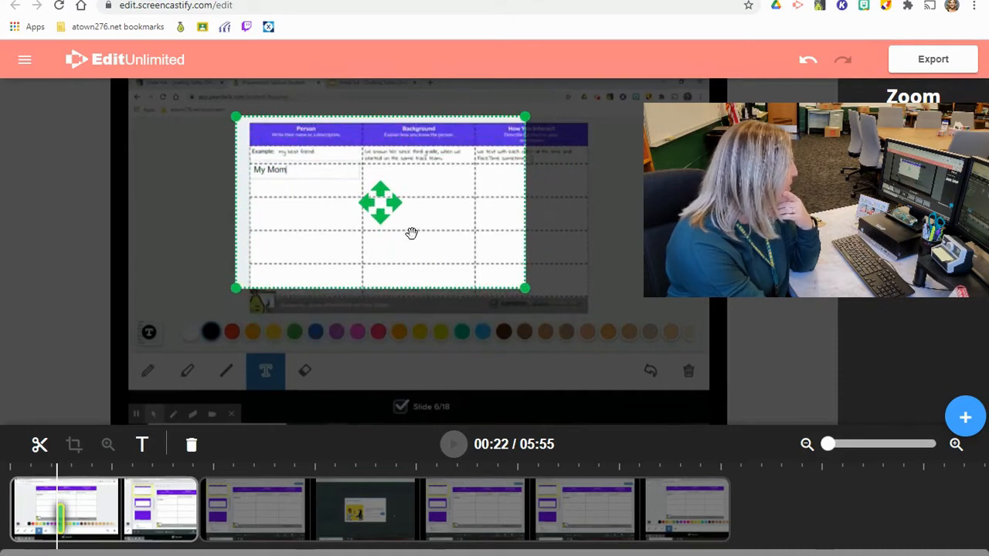
pyautogui.moveTo(517, 286); pyautogui.dragTo(603, 331)
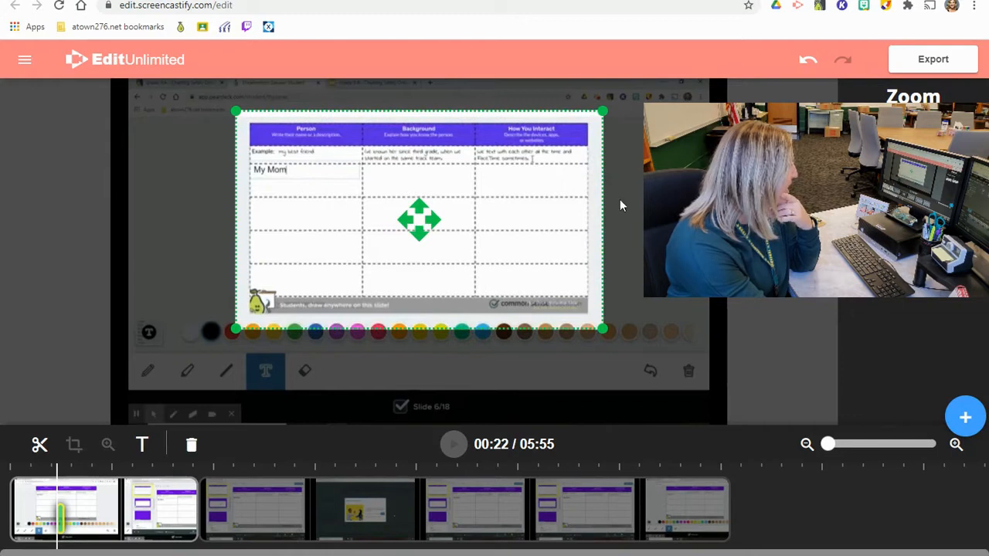
pyautogui.click(61, 514)
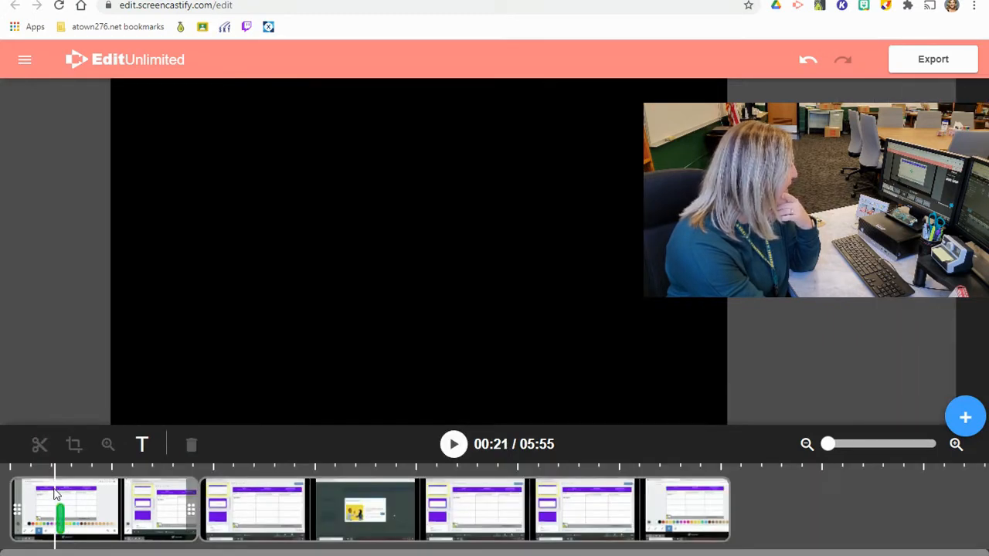
pyautogui.press('space')
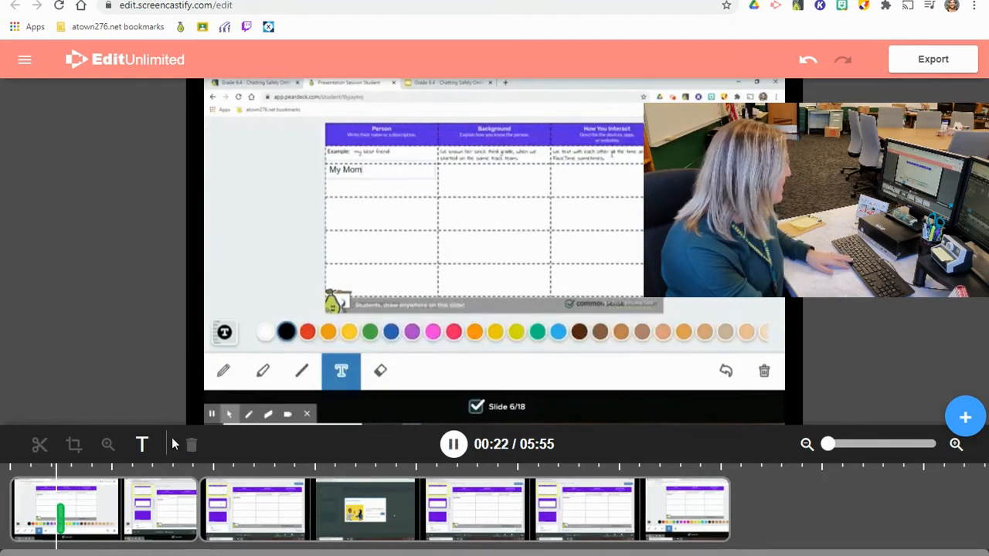
pyautogui.click(454, 444)
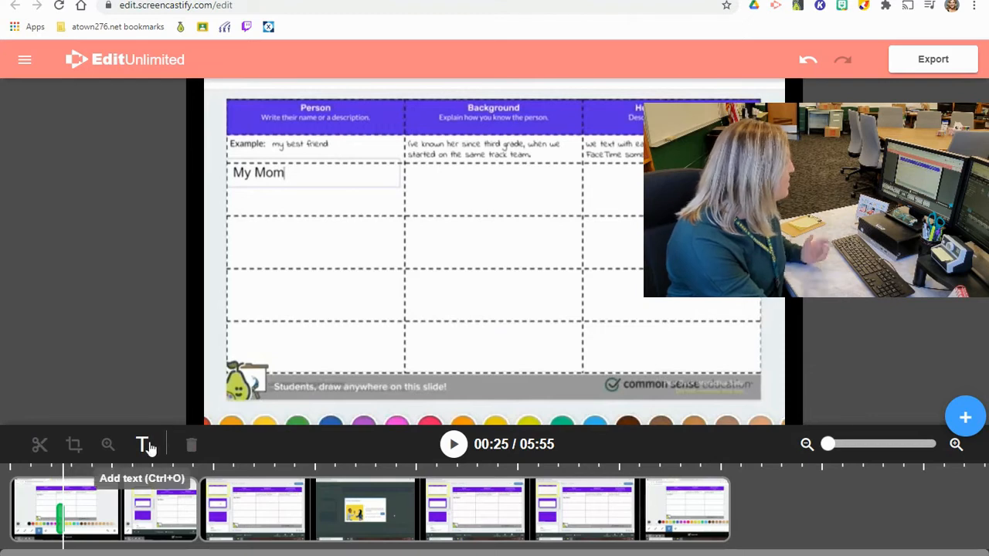
# - Add a text overlay reading "Test Text" at 00:25, with its duration extended to both sides of that time
pyautogui.click(145, 444)
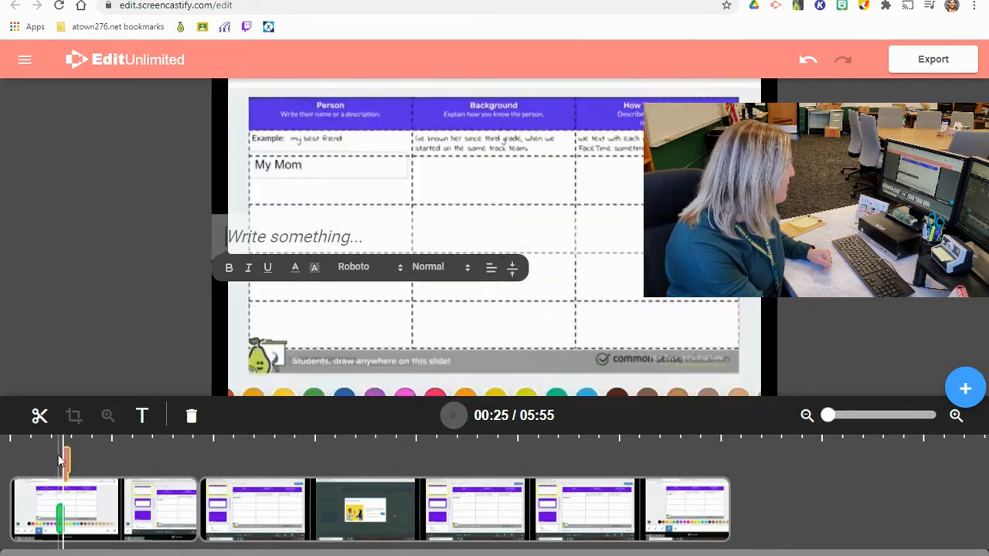
pyautogui.moveTo(68, 457)
pyautogui.mouseDown()
pyautogui.moveTo(132, 458)
pyautogui.moveTo(60, 457)
pyautogui.mouseUp()
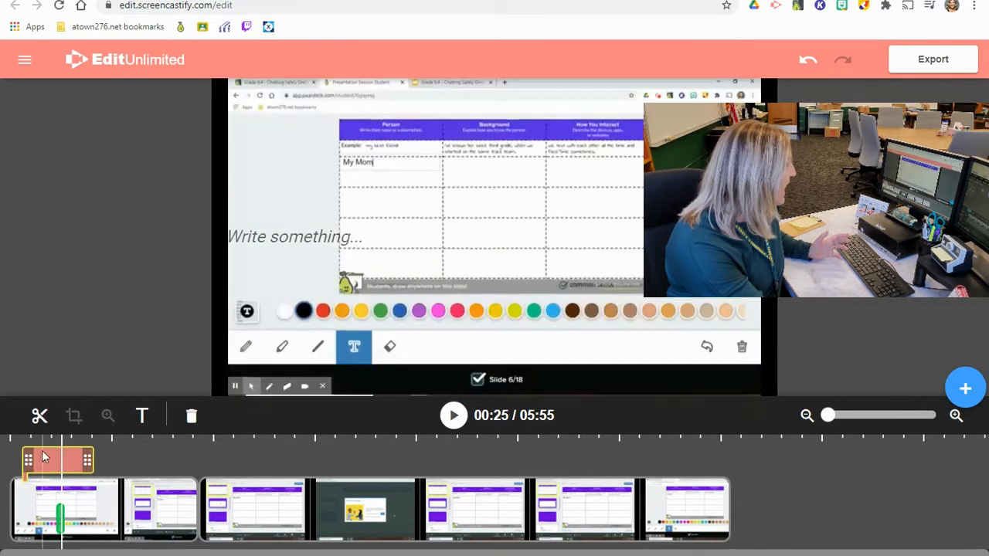
pyautogui.click(280, 237)
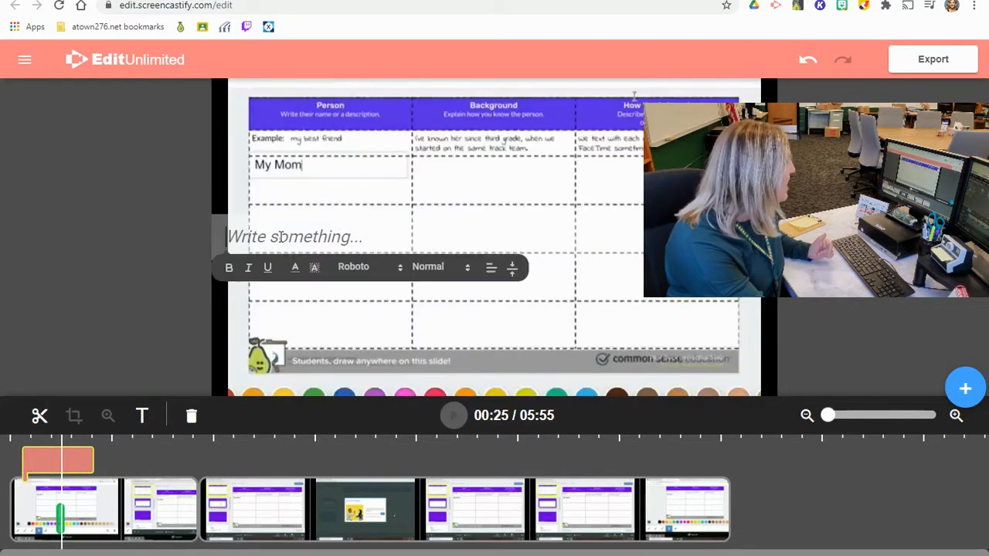
pyautogui.write('Test Text')
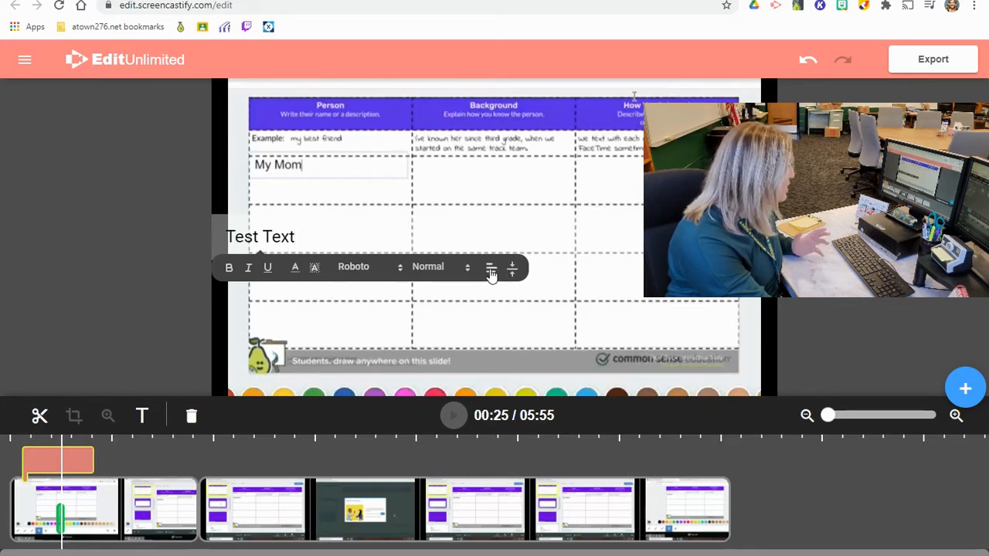
# - Set the whole "Test Text" overlay to the Huge text size and finish editing it
pyautogui.click(453, 269)
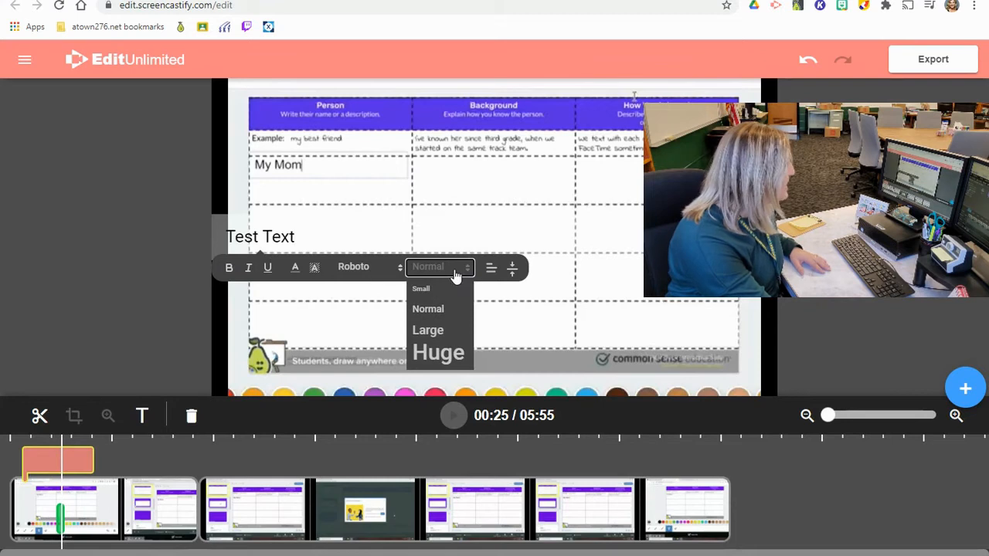
pyautogui.click(422, 351)
pyautogui.tripleClick(312, 249)
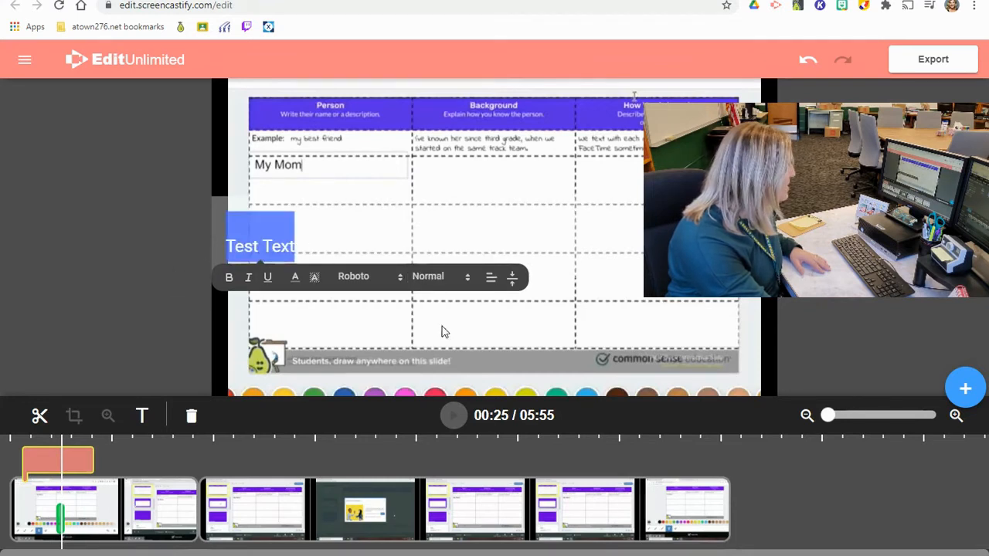
pyautogui.click(422, 285)
pyautogui.click(430, 363)
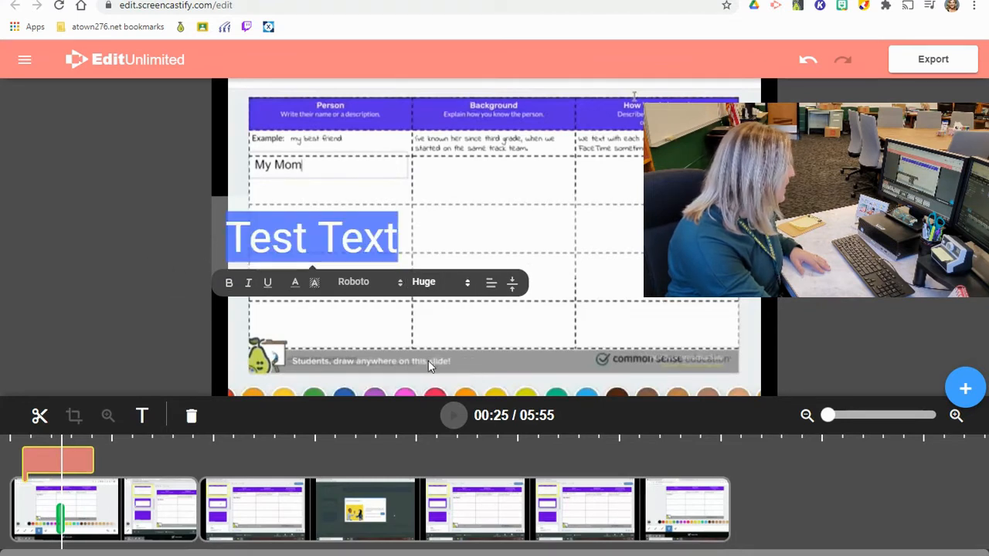
pyautogui.click(410, 249)
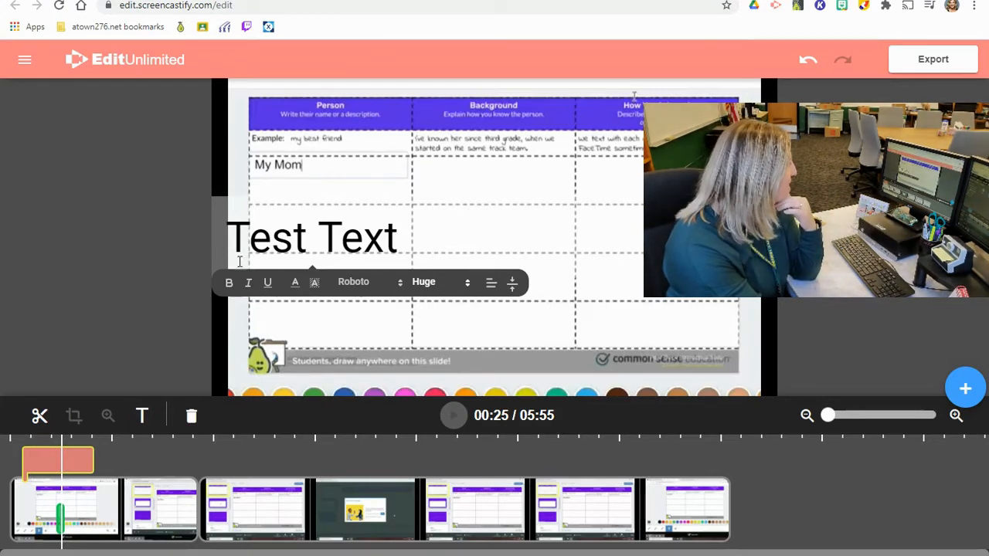
pyautogui.click(117, 297)
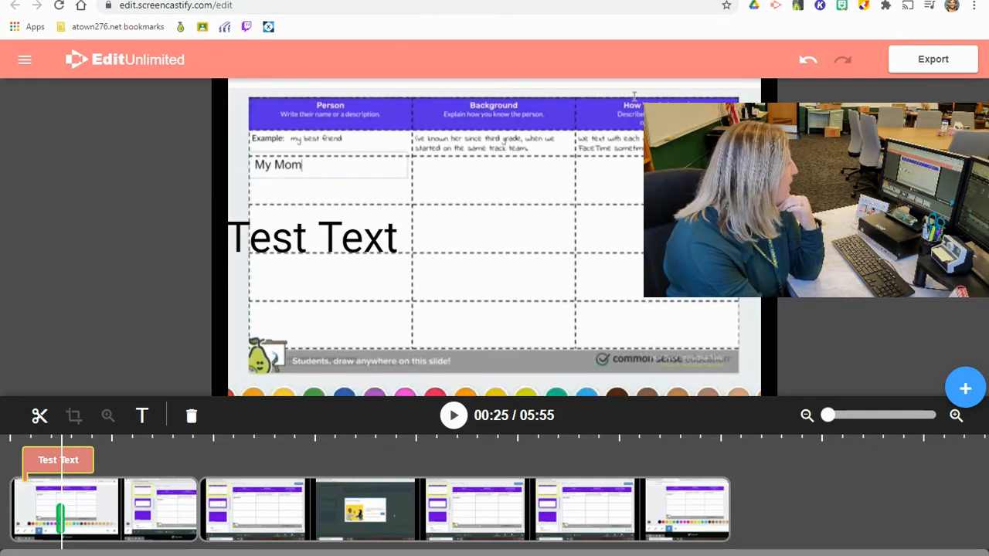
# - View the Google Drive video picker for adding another clip, and close it without importing anything
pyautogui.click(965, 391)
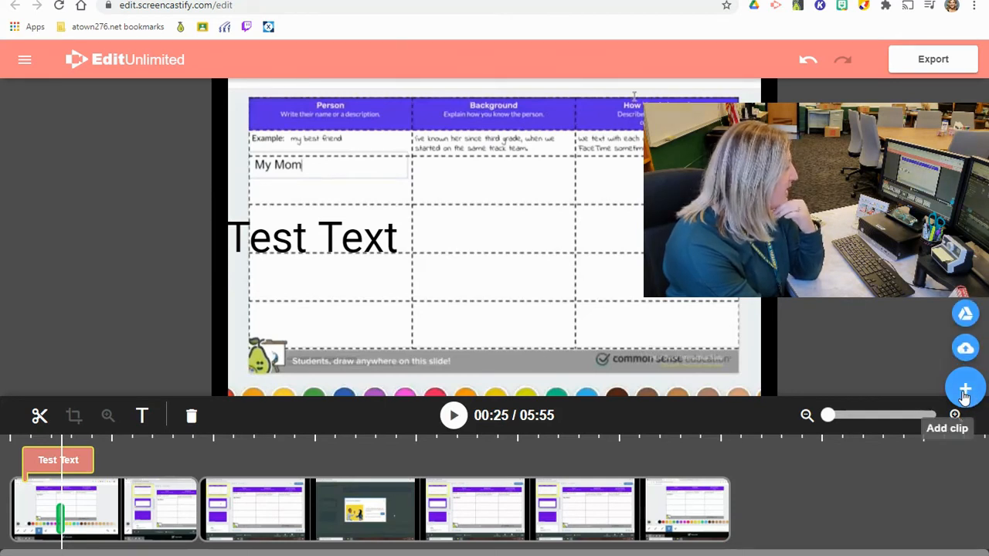
pyautogui.click(964, 316)
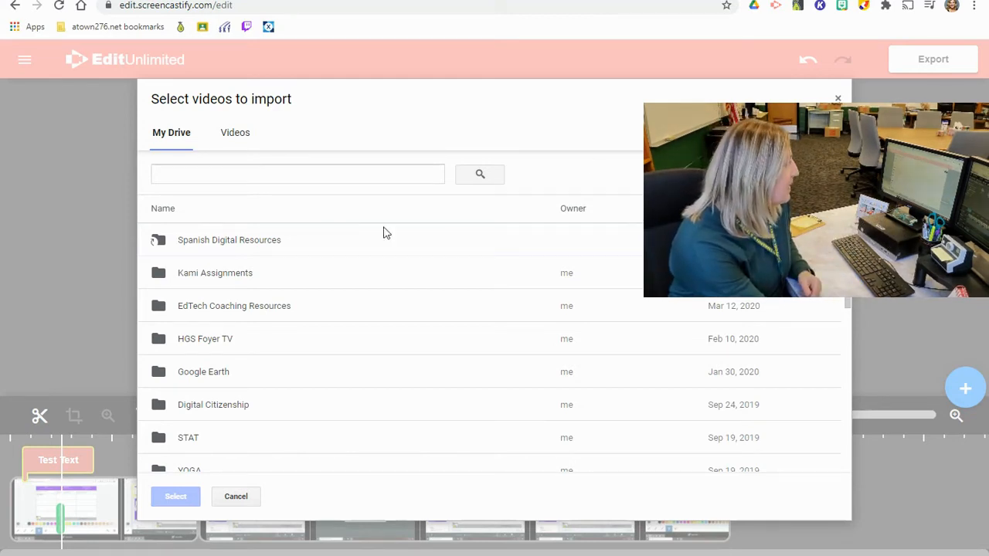
pyautogui.click(839, 98)
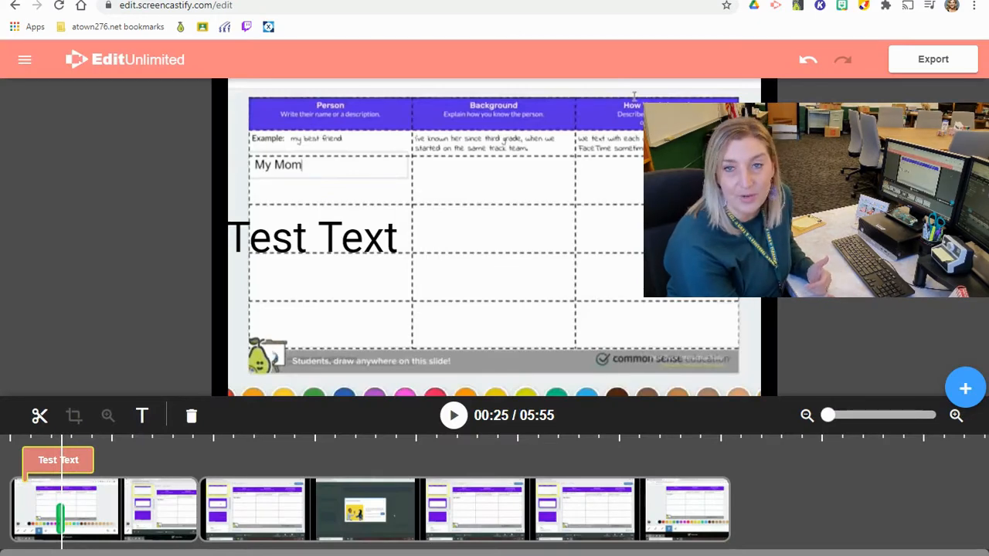
# - View the available export options for the edited video and close them without exporting
pyautogui.click(932, 59)
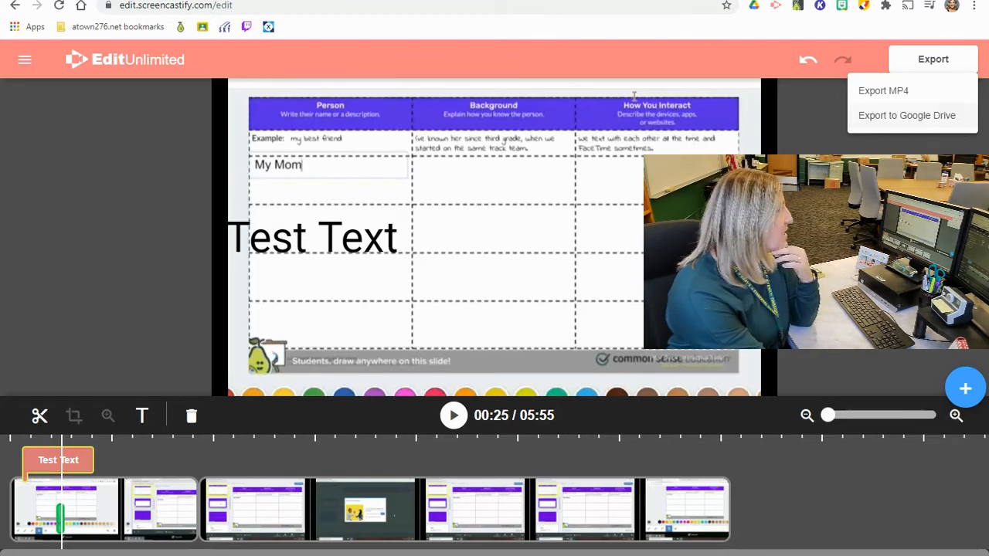
pyautogui.press('Escape')
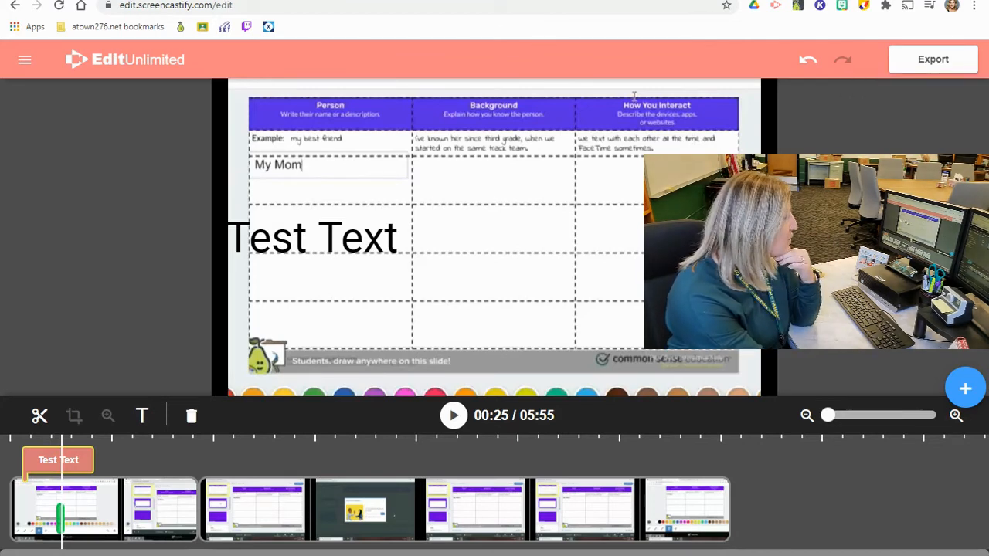